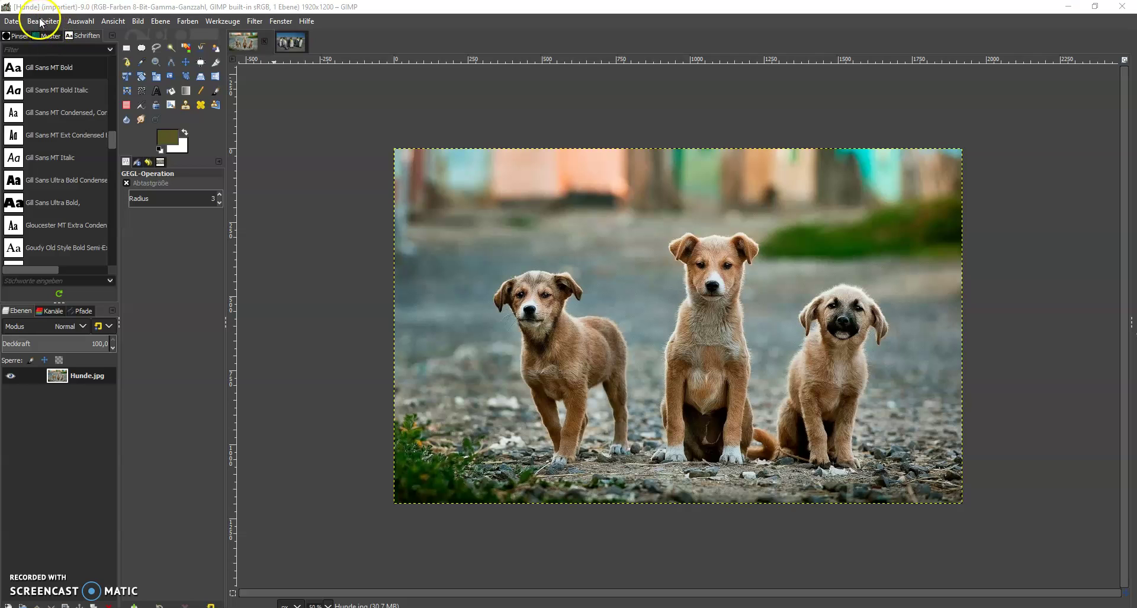
Copy the Hunde.jpg dog photo and paste it as a new image.
left_click(43, 22)
left_click(69, 114)
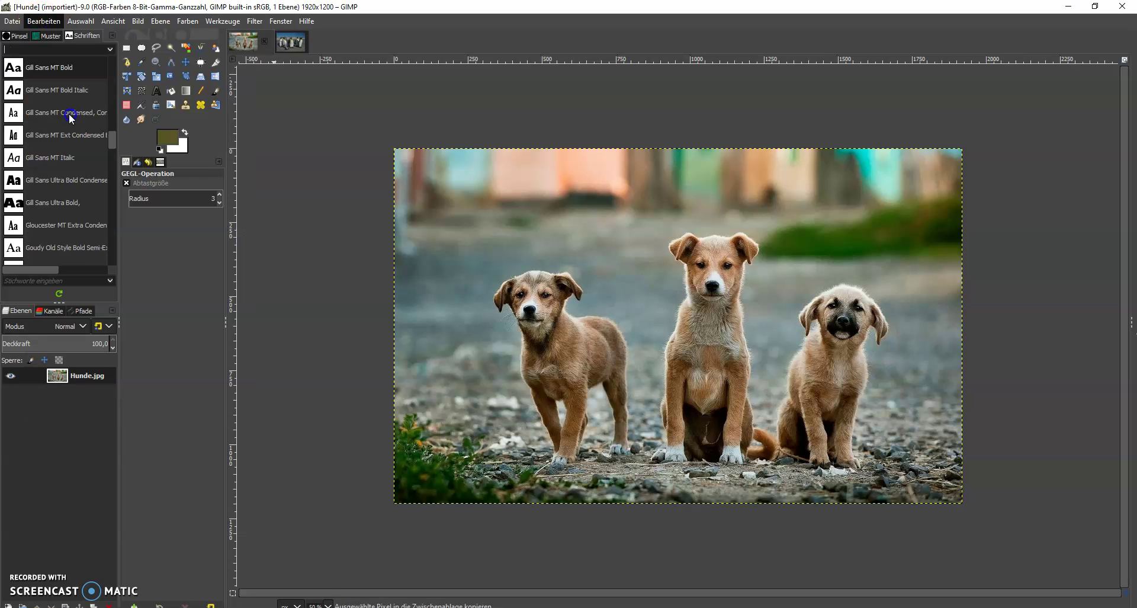
left_click(38, 23)
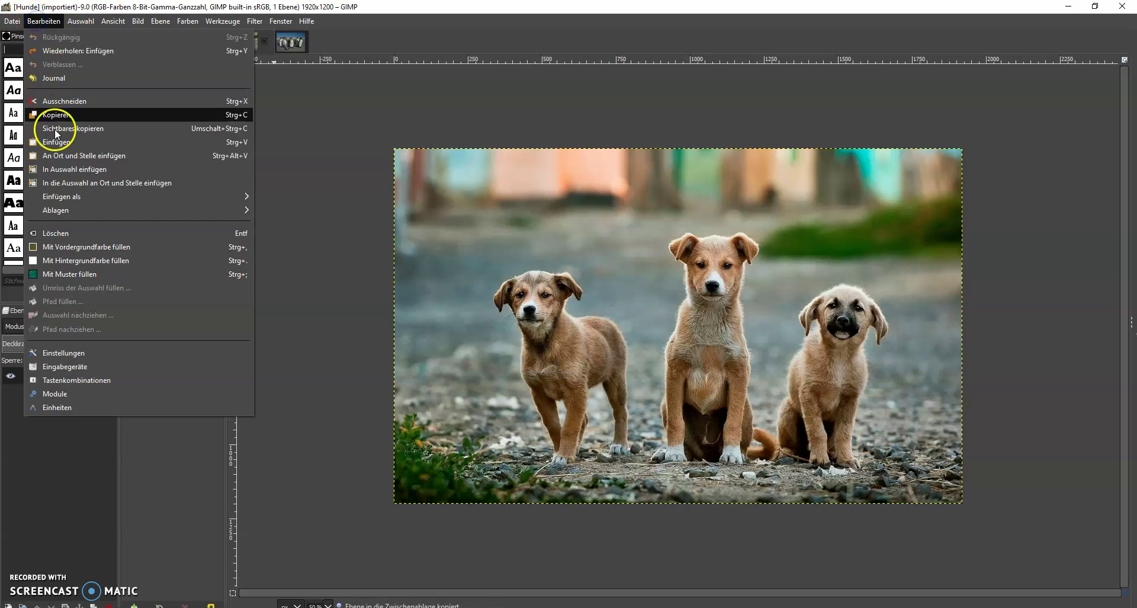
mouse_move(89, 195)
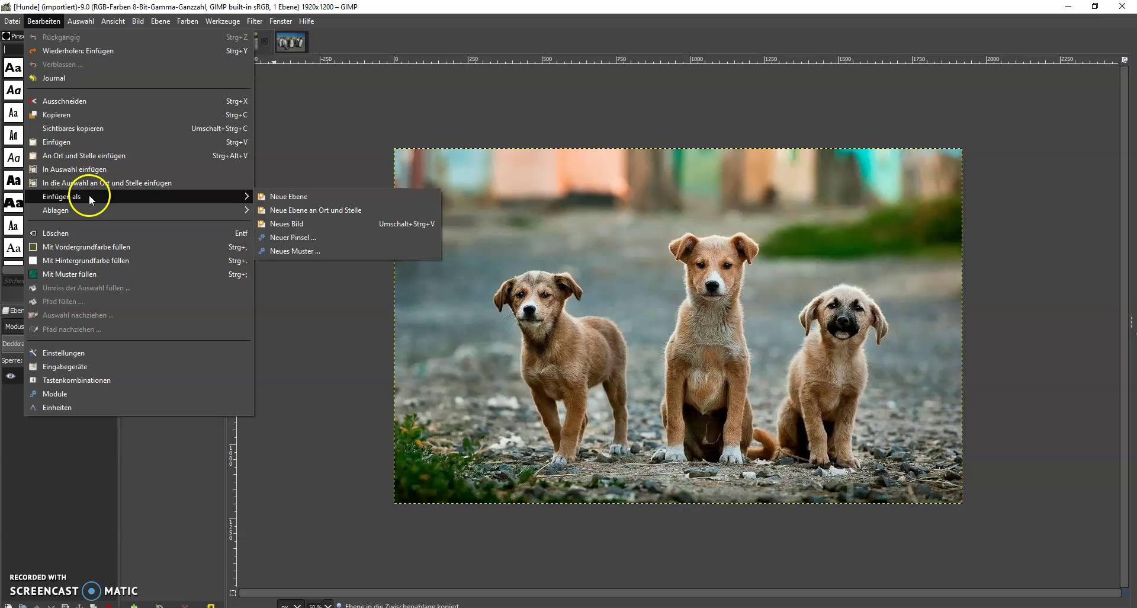
left_click(286, 223)
Copy the Pinguine.jpg penguin photo and paste it as a new image.
left_click(275, 42)
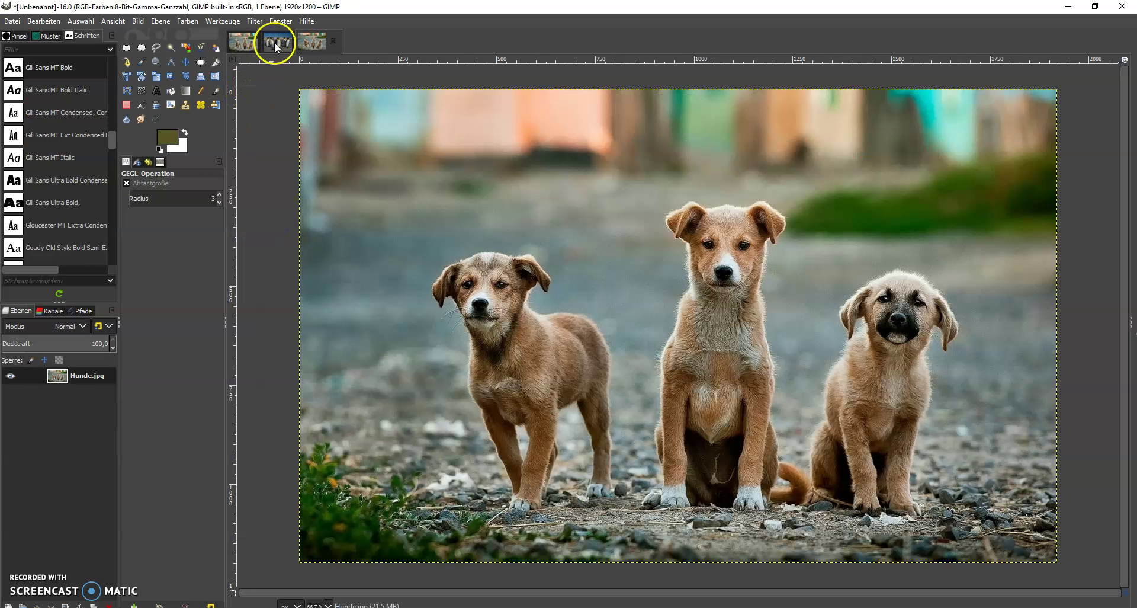
left_click(43, 21)
left_click(51, 112)
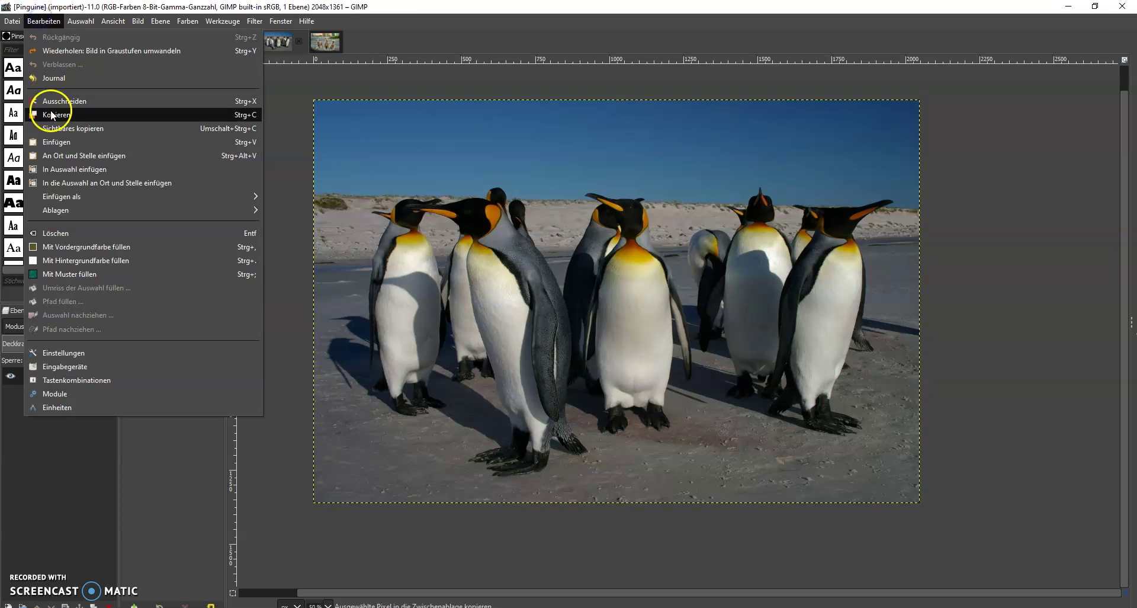
left_click(46, 22)
mouse_move(145, 201)
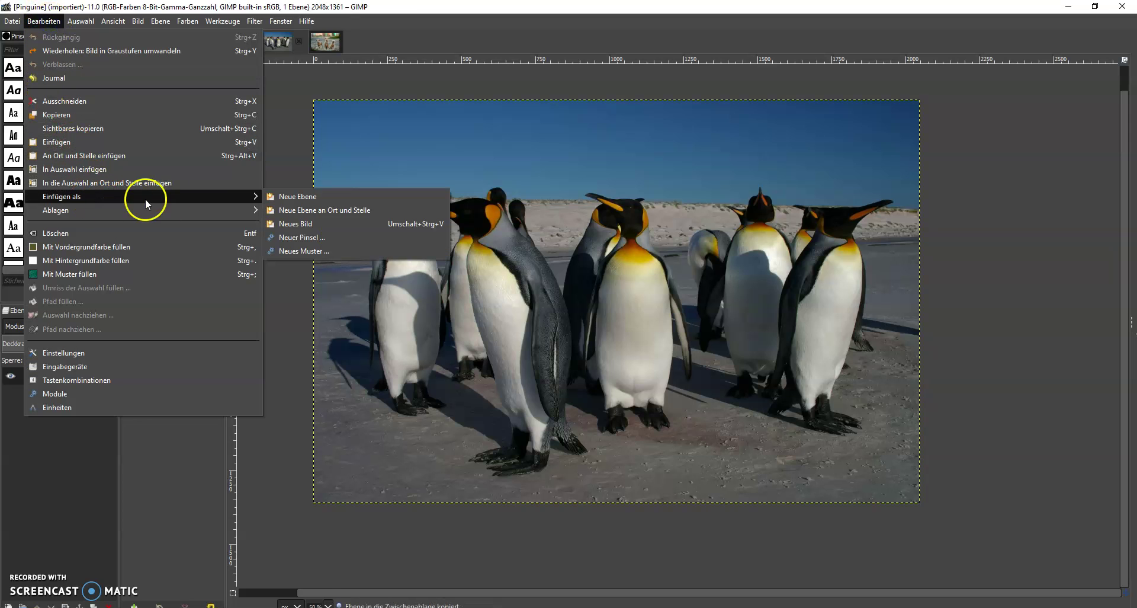
left_click(293, 223)
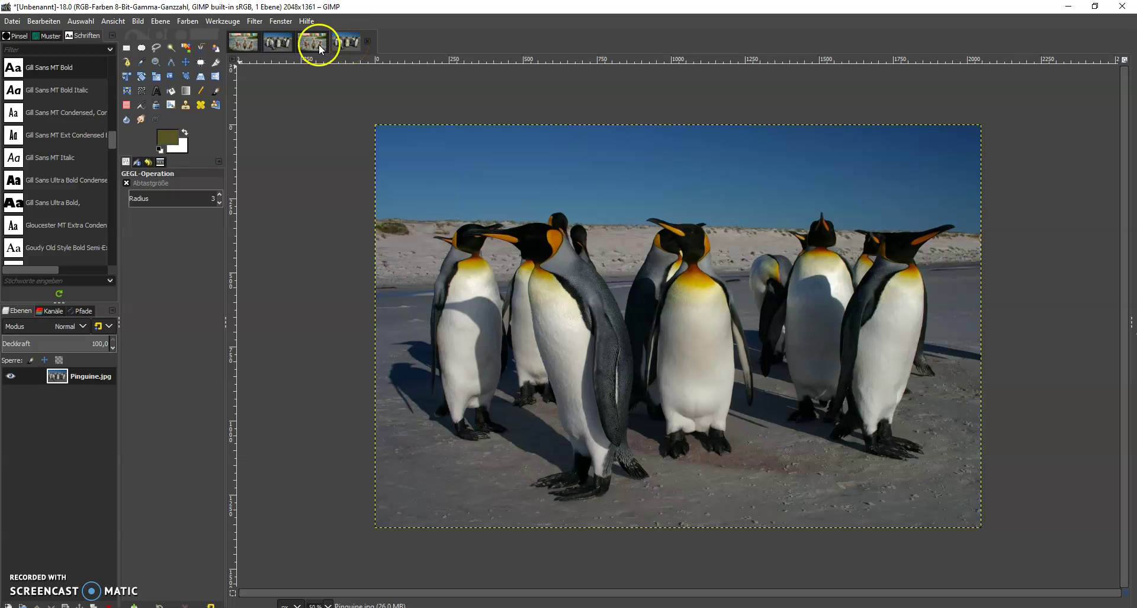
Convert the original dog photo to grayscale mode (Graustufen).
left_click(241, 41)
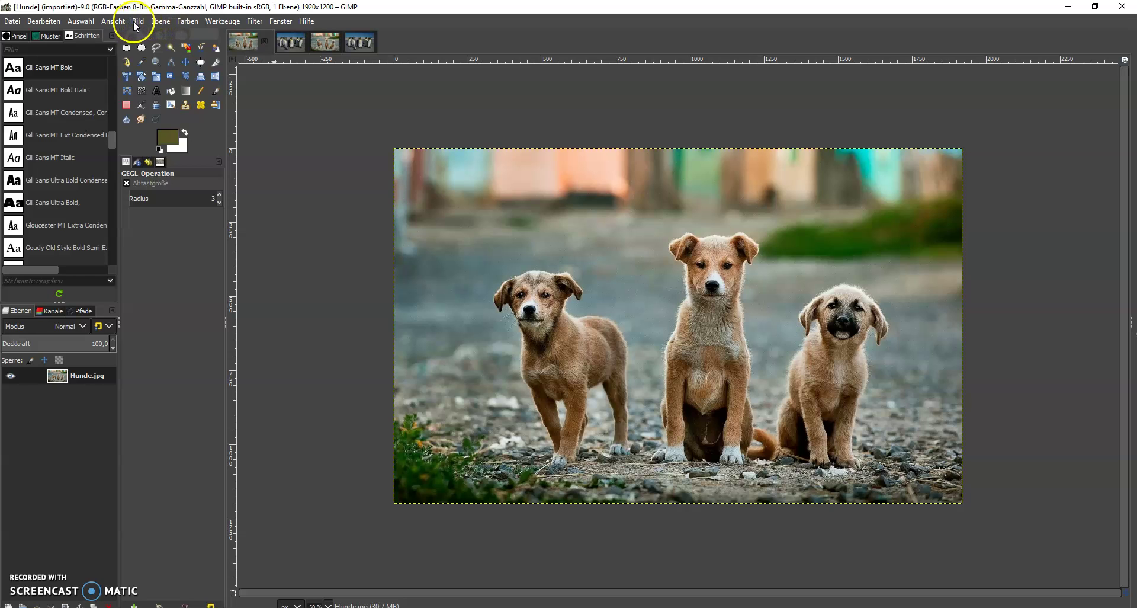
left_click(137, 24)
mouse_move(167, 58)
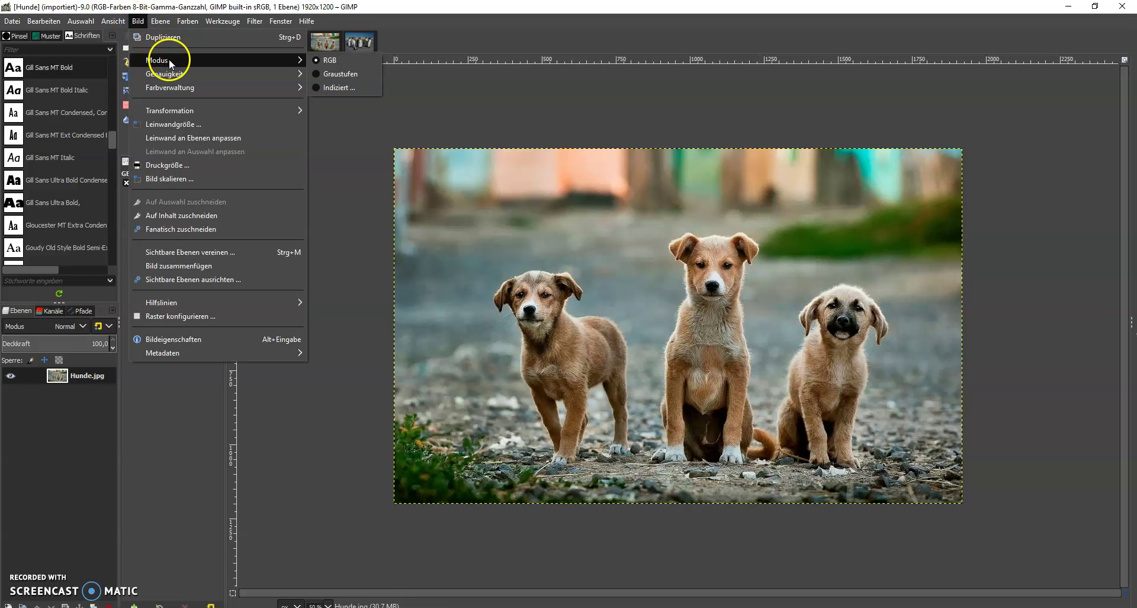
left_click(322, 73)
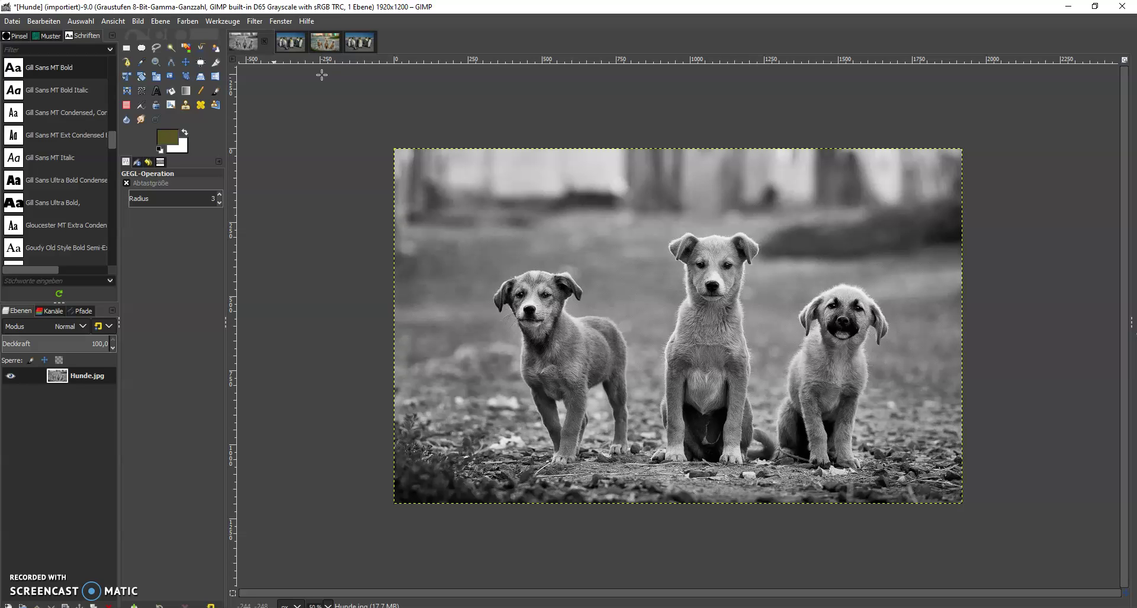
Convert the original penguin photo to indexed colours using the custom palette Web without dithering.
left_click(290, 43)
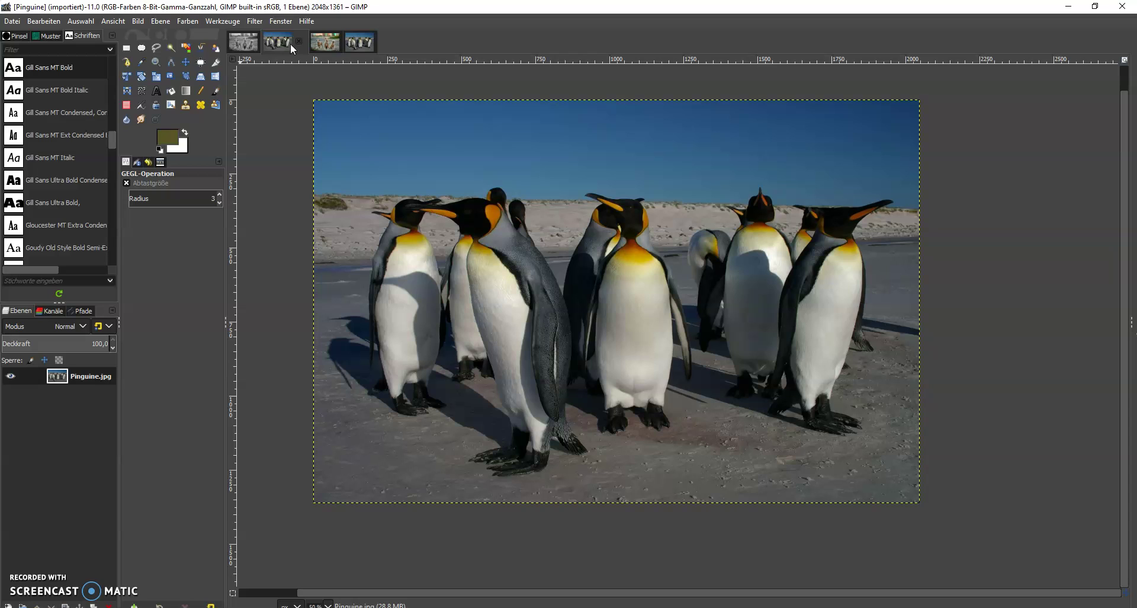
left_click(138, 21)
mouse_move(203, 59)
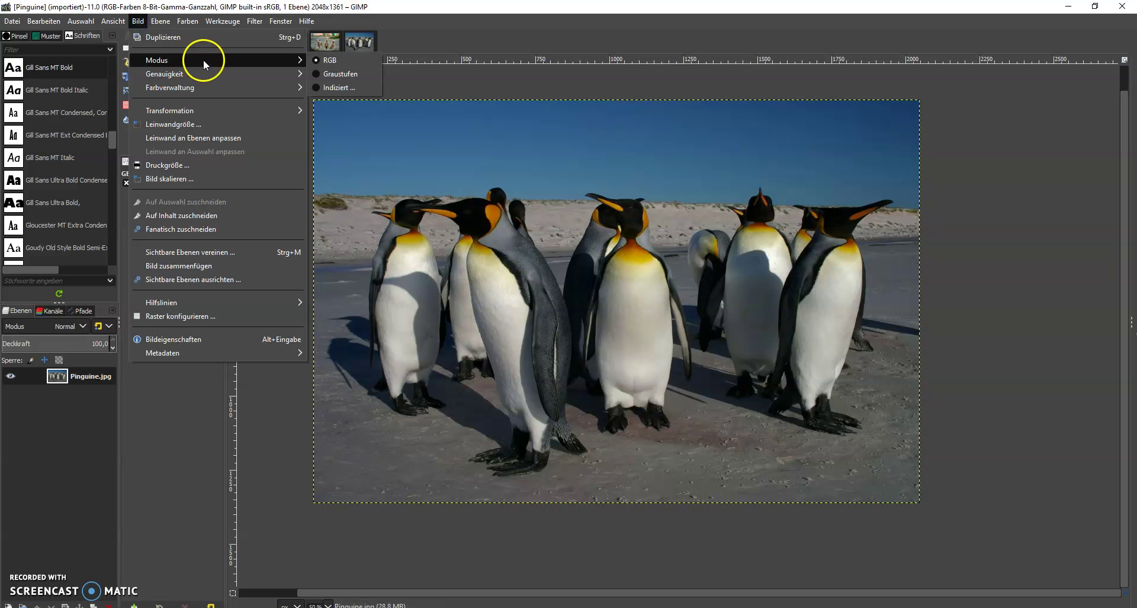
left_click(325, 88)
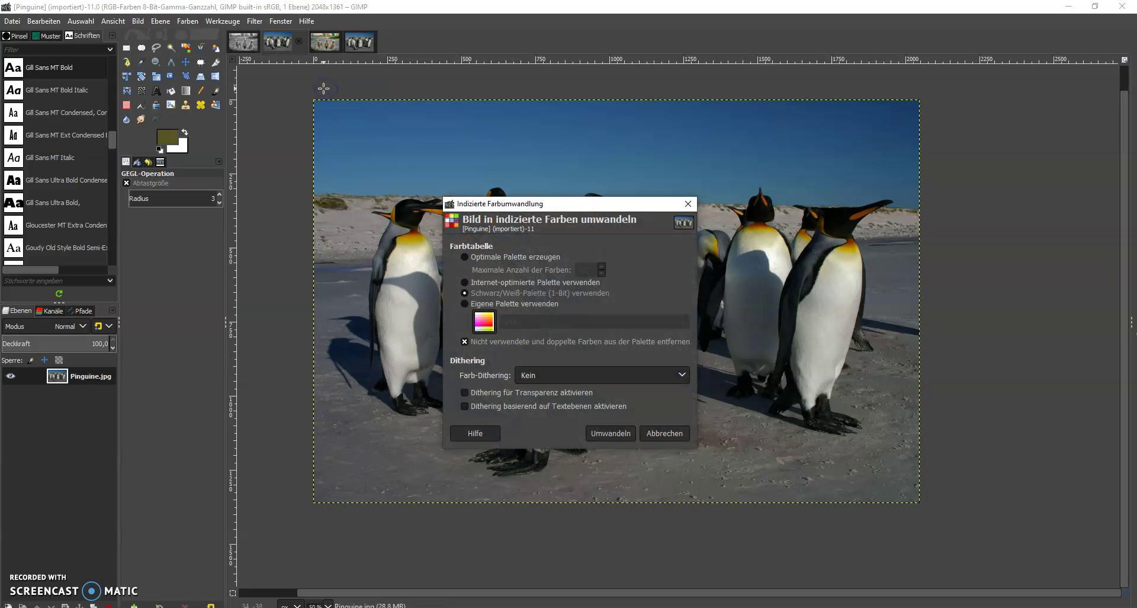
left_click(465, 304)
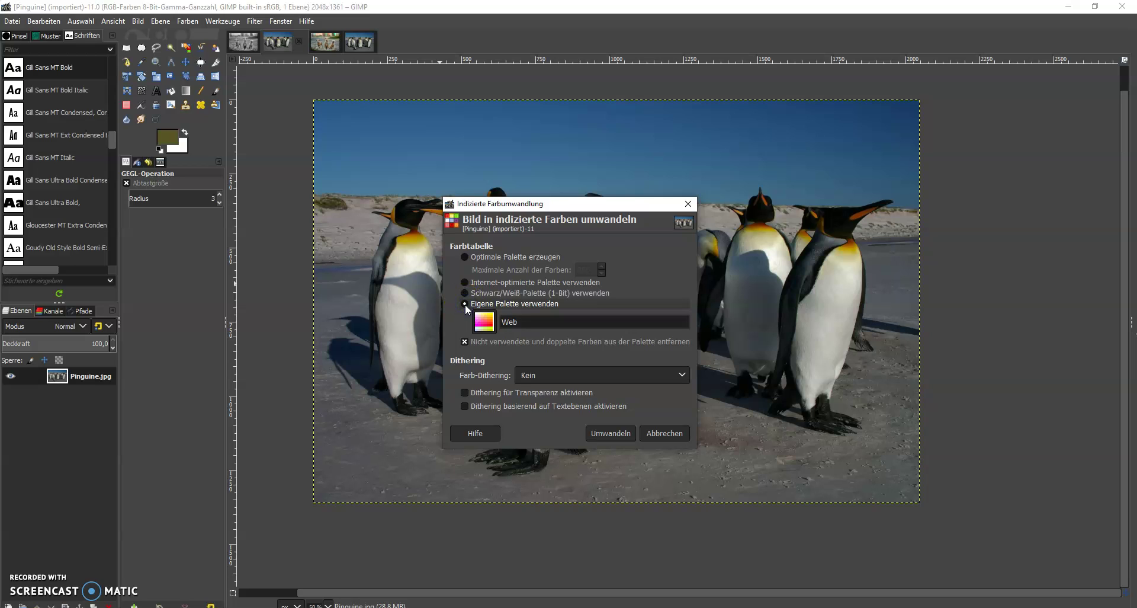
left_click(604, 432)
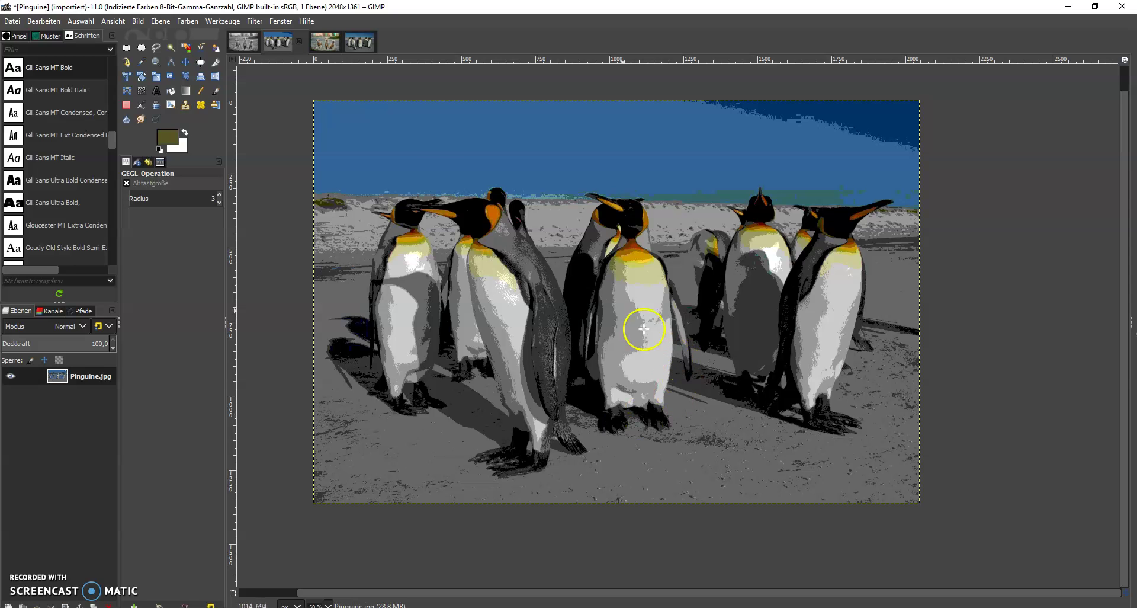
Open the Color Balance adjustment (Farbabgleich) for the midtones of the pasted colour copy of the dog photo.
left_click(325, 42)
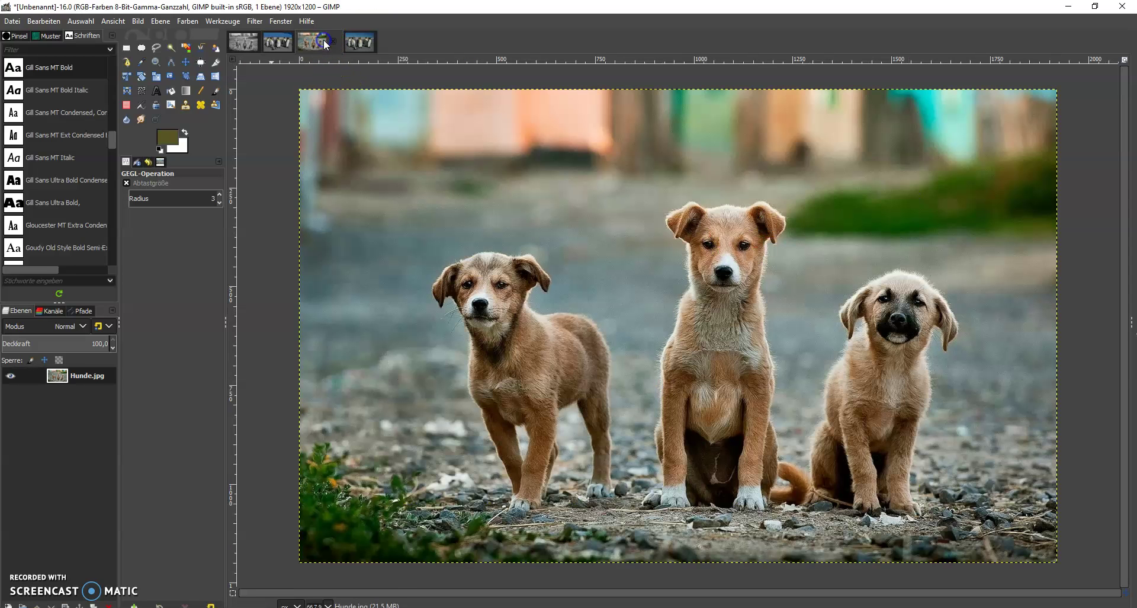
left_click(184, 22)
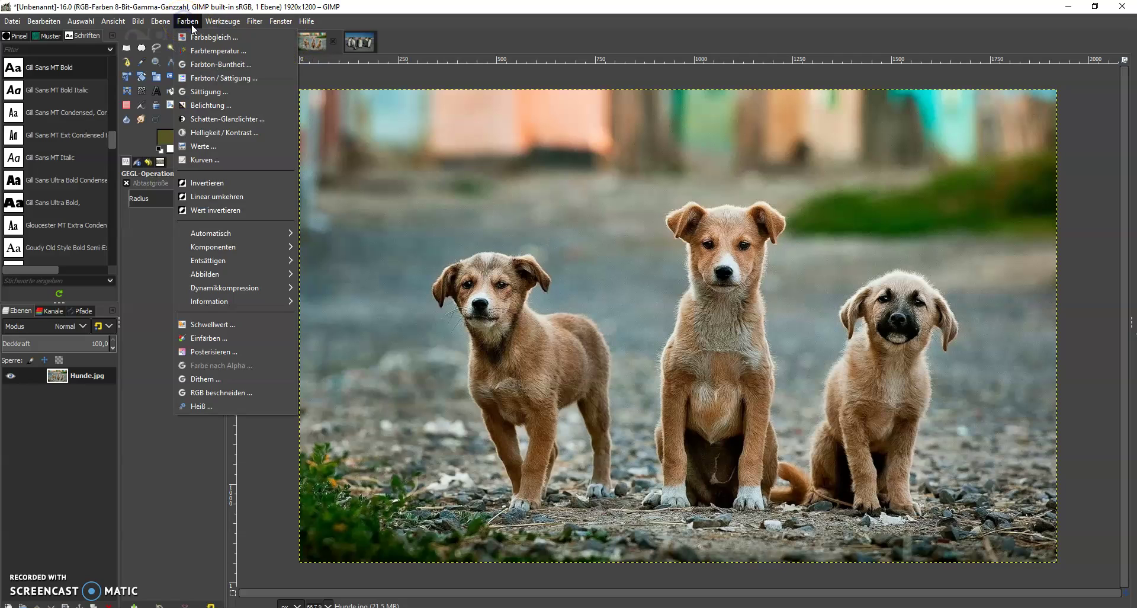
left_click(215, 36)
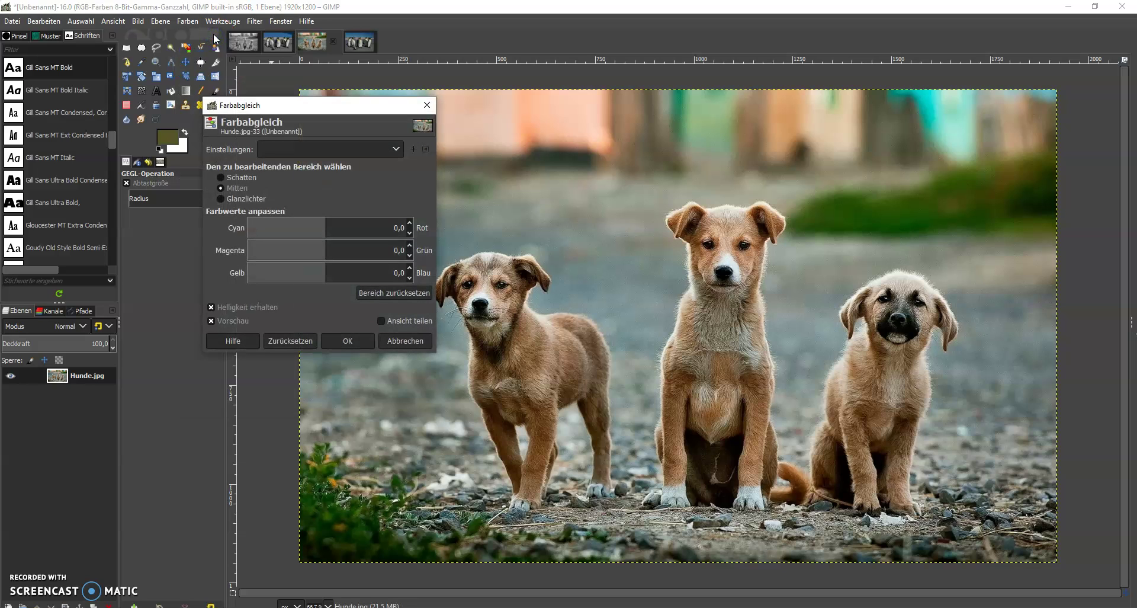
left_click(325, 228)
left_click(322, 228)
left_click(324, 228)
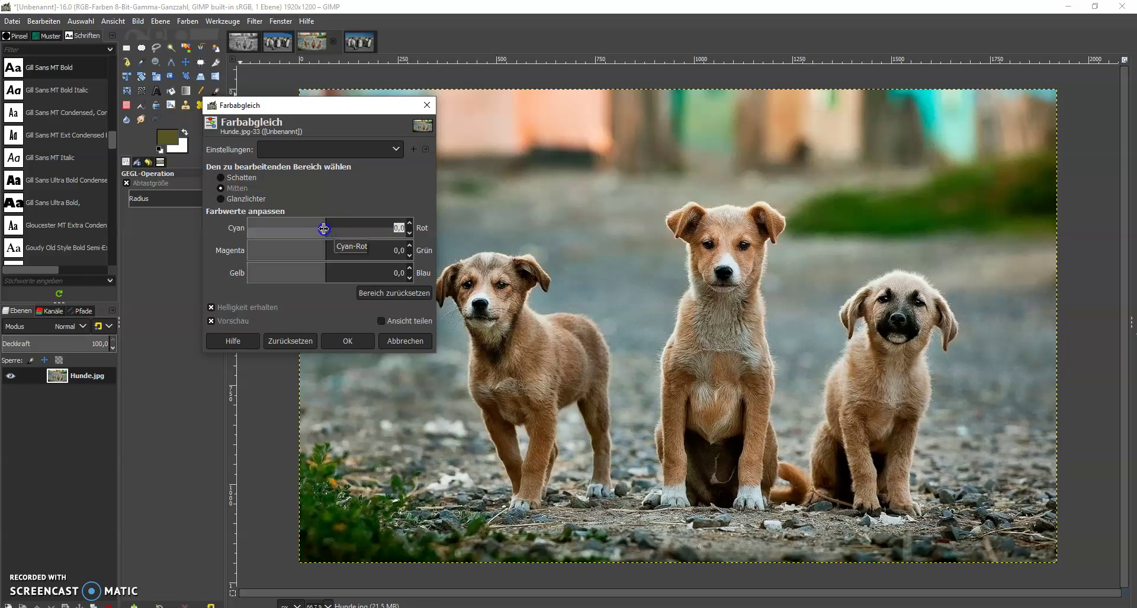
Try shifting the dog copy's midtones towards cyan at about -67.9 and towards red at about 64.2.
left_click_drag(325, 229, 272, 230)
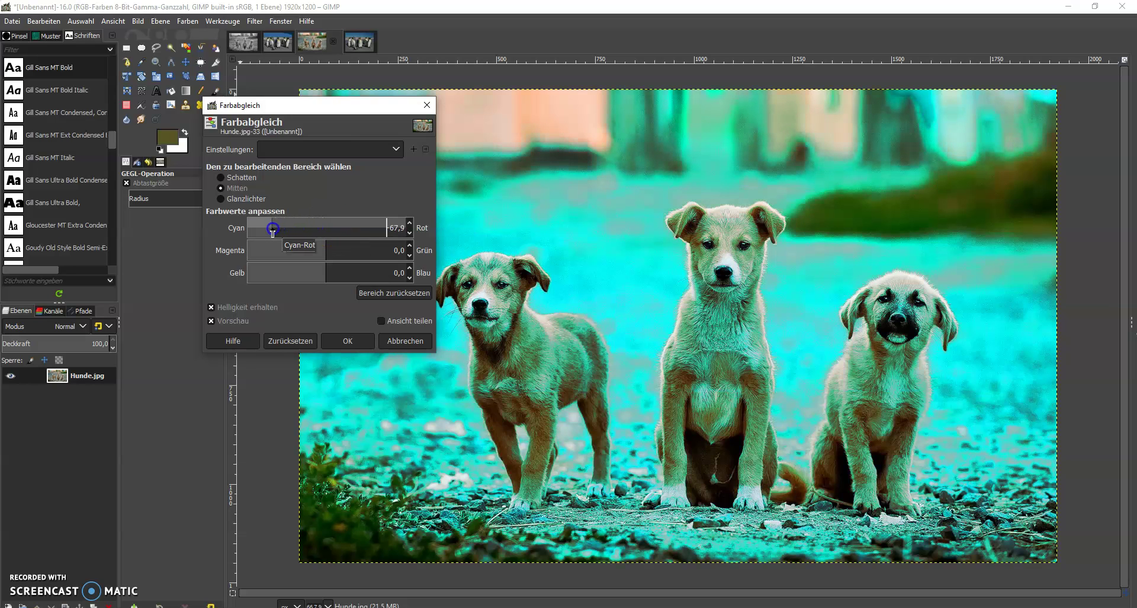
left_click_drag(272, 229, 378, 228)
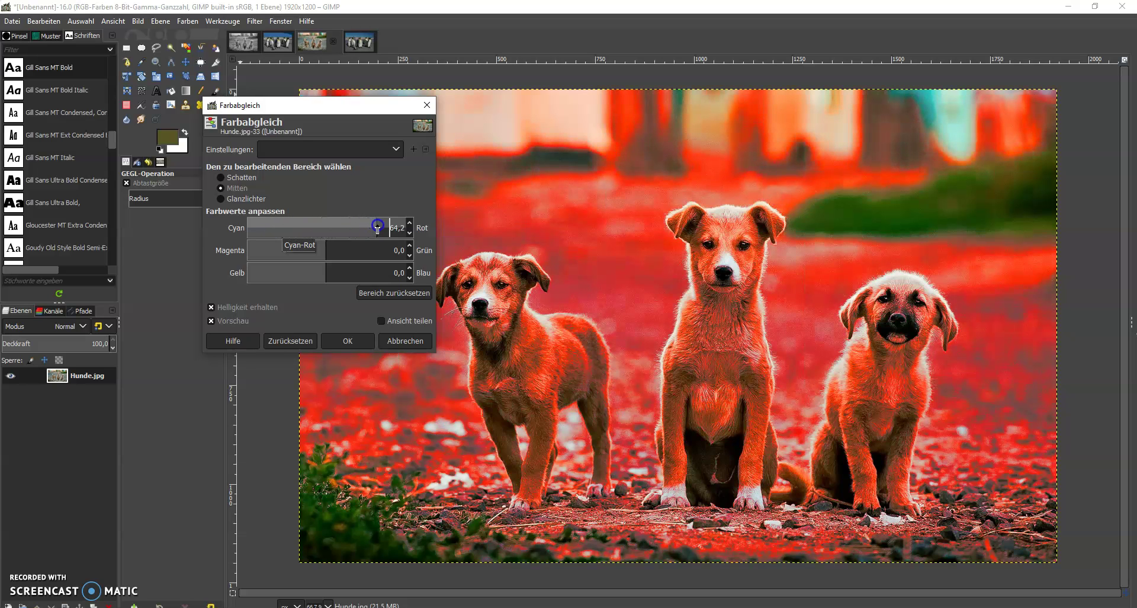
left_click_drag(380, 227, 342, 231)
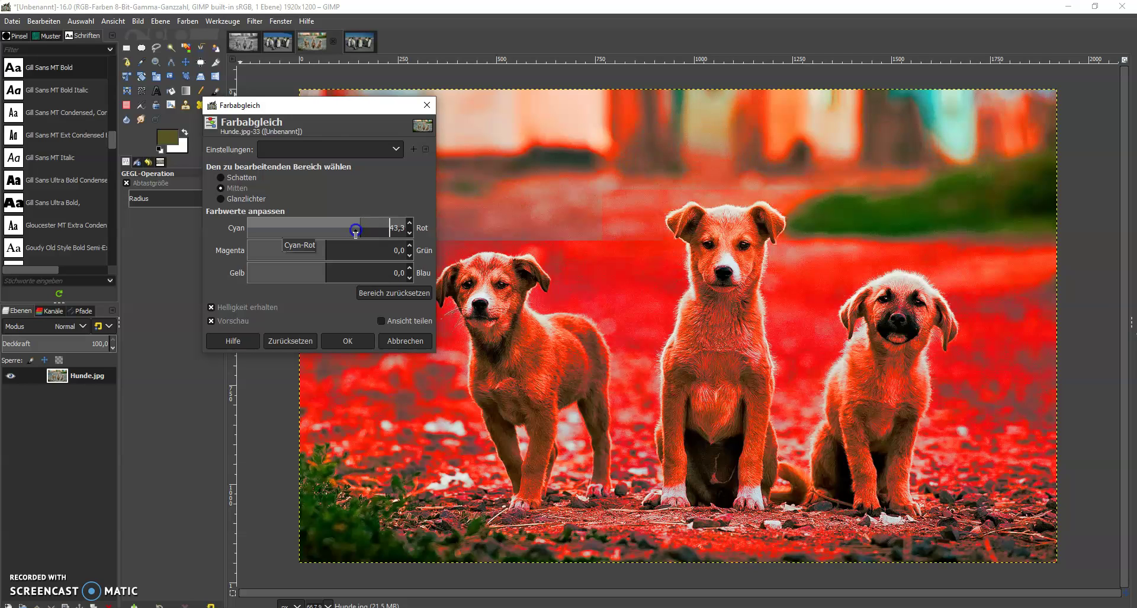
Set the dog copy's midtones to cyan-red -38.8, magenta-green 3.0 and yellow-blue 40.3, and apply the colour balance.
left_click(327, 247)
left_click_drag(312, 250, 296, 229)
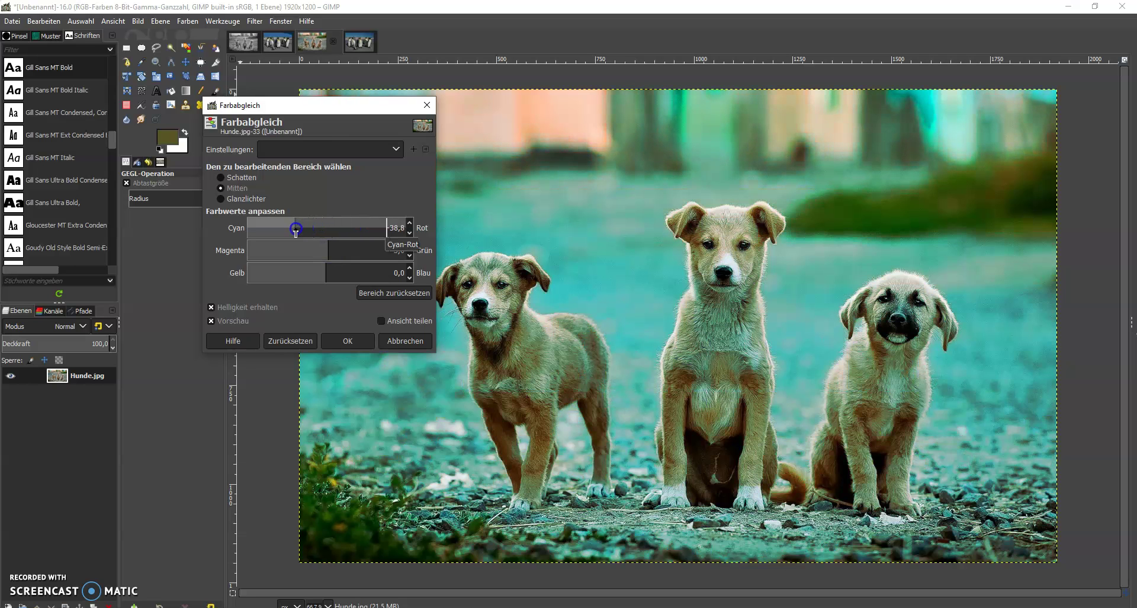
left_click(327, 272)
left_click_drag(327, 272, 359, 273)
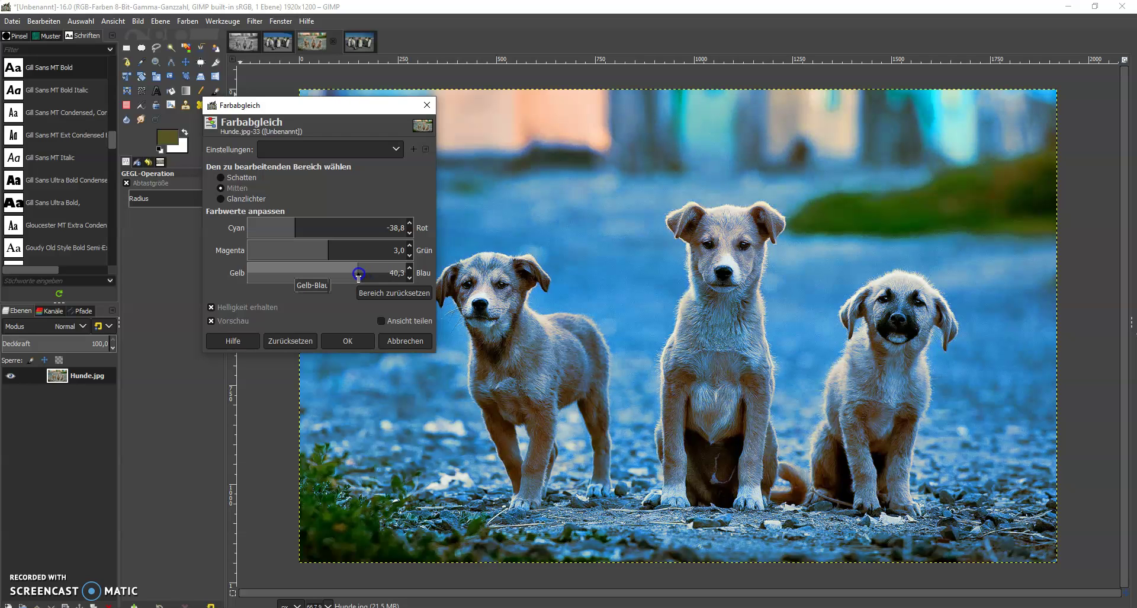
left_click(348, 340)
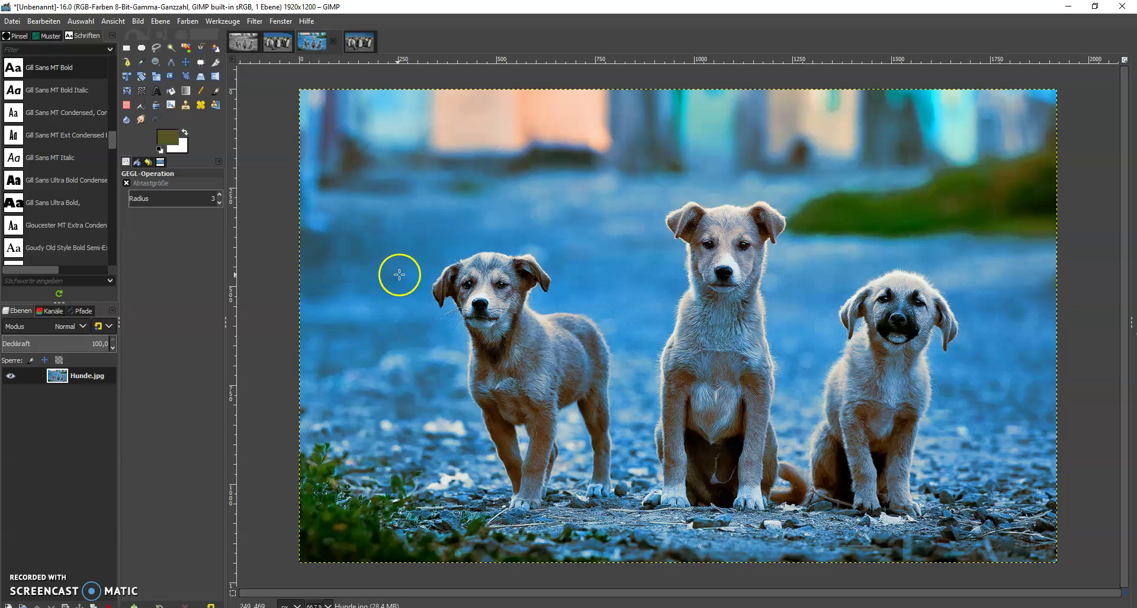
Colorize (Einfärben) the pasted penguin copy red with a hue of about 0.97, saturation 0.5 and lightness 0.
left_click(354, 40)
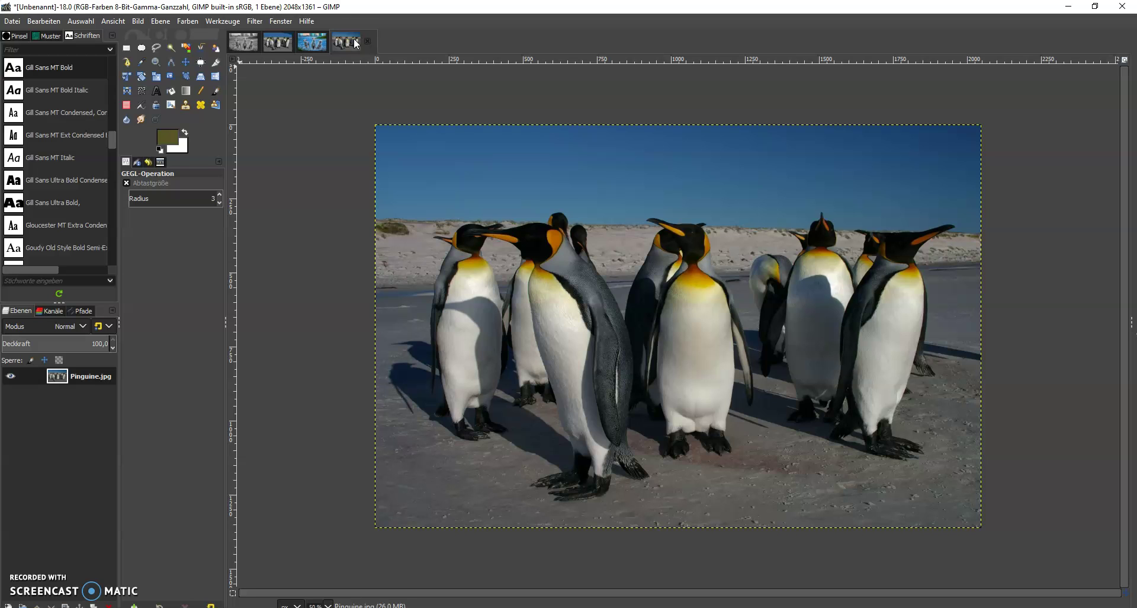
left_click(185, 22)
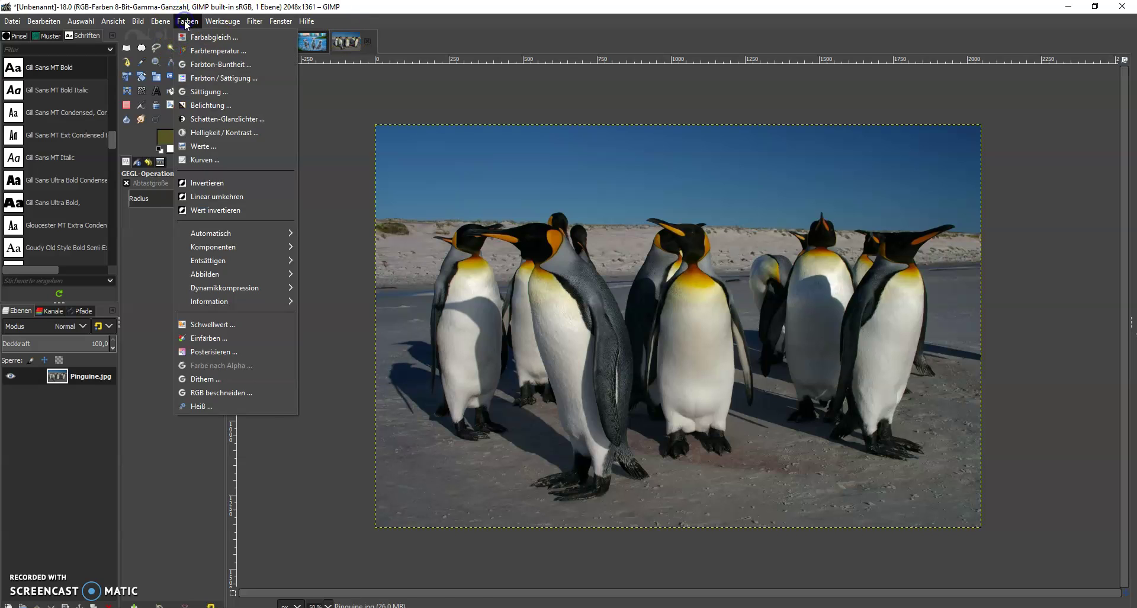
mouse_move(187, 21)
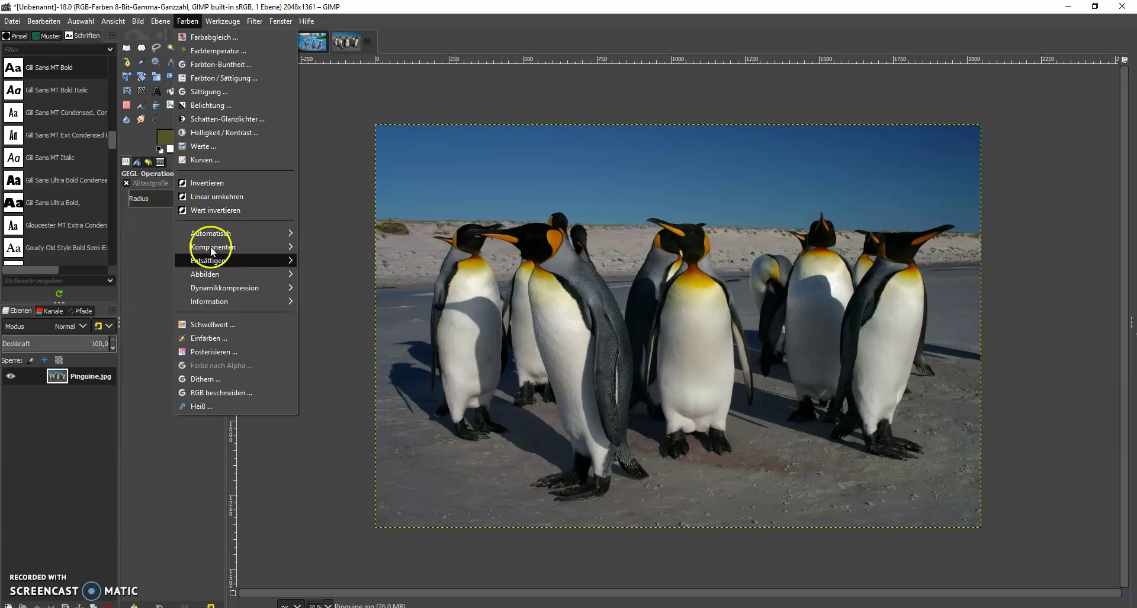
left_click(206, 339)
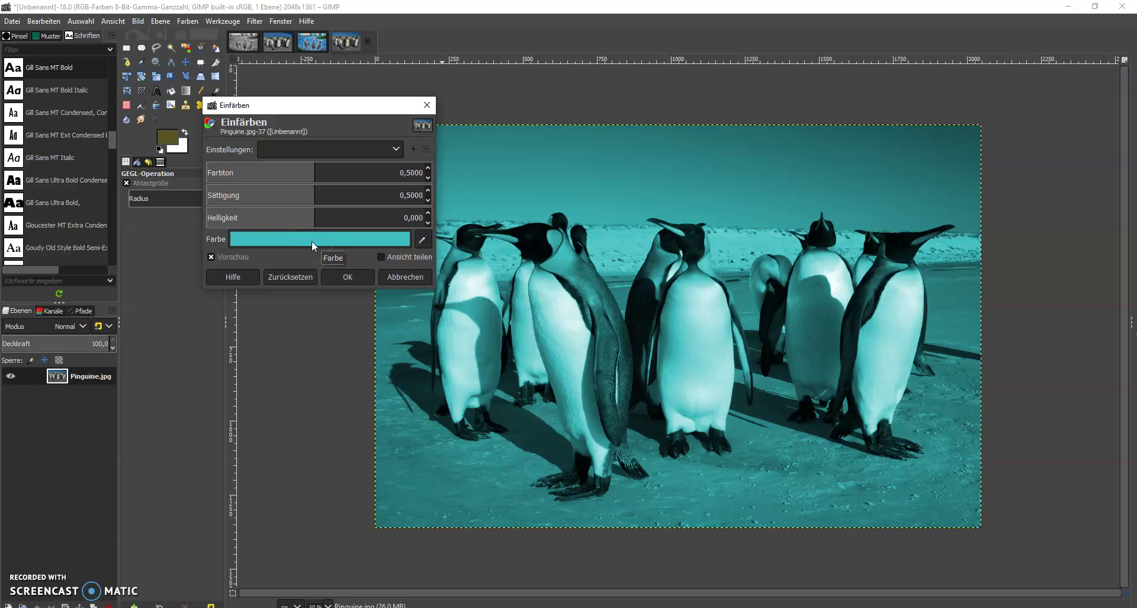
left_click_drag(314, 172, 418, 178)
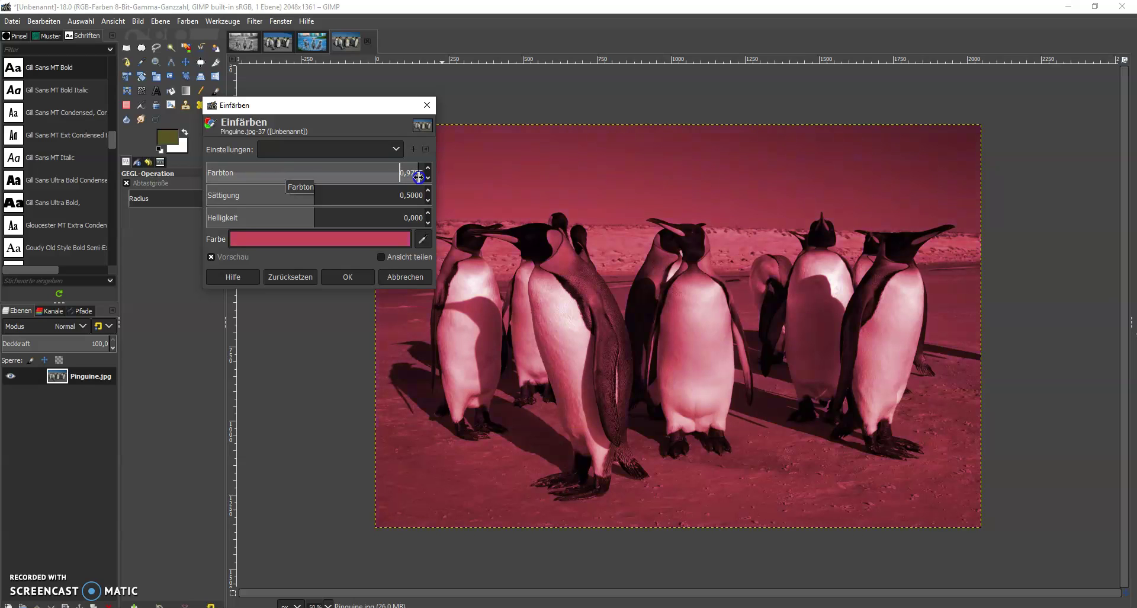
left_click(351, 276)
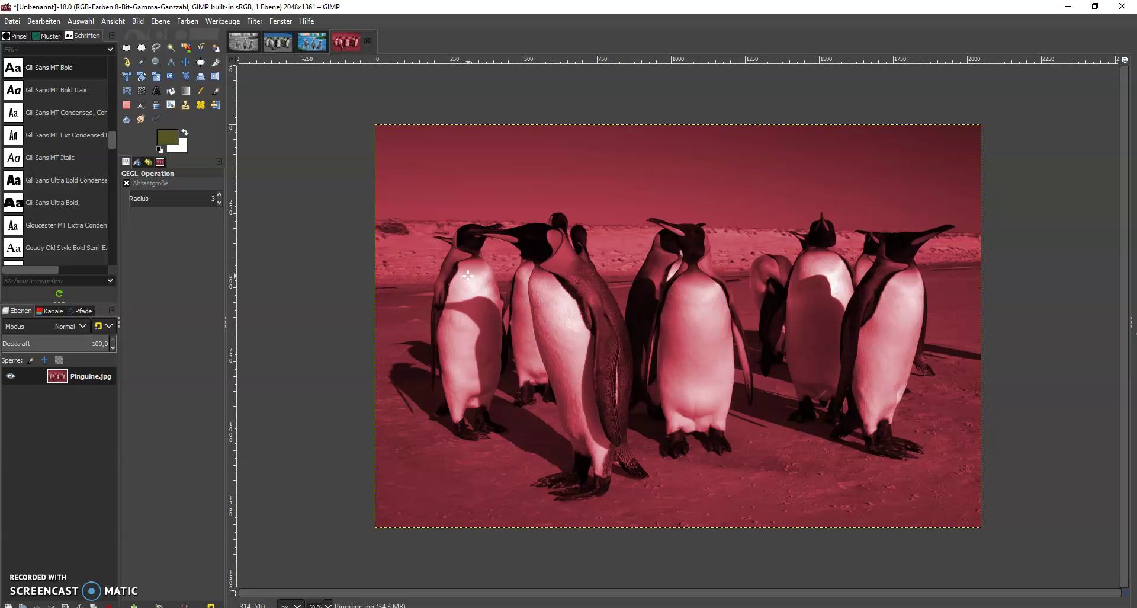
Review the grayscale dog photo and the indexed penguin photo, checking the penguin photo's colour mode.
left_click(242, 44)
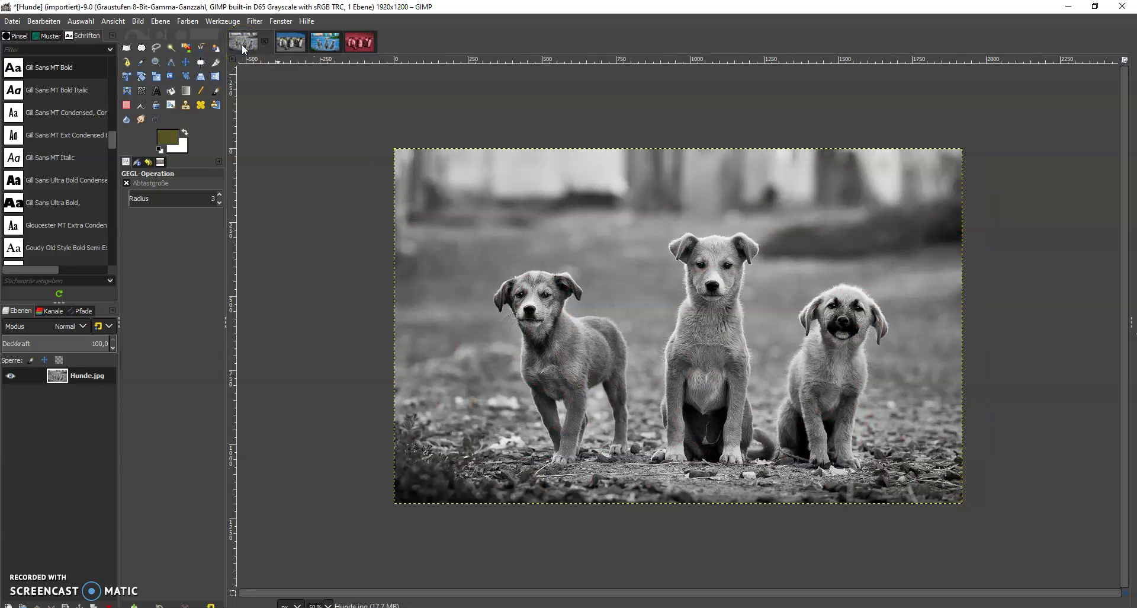
left_click(290, 43)
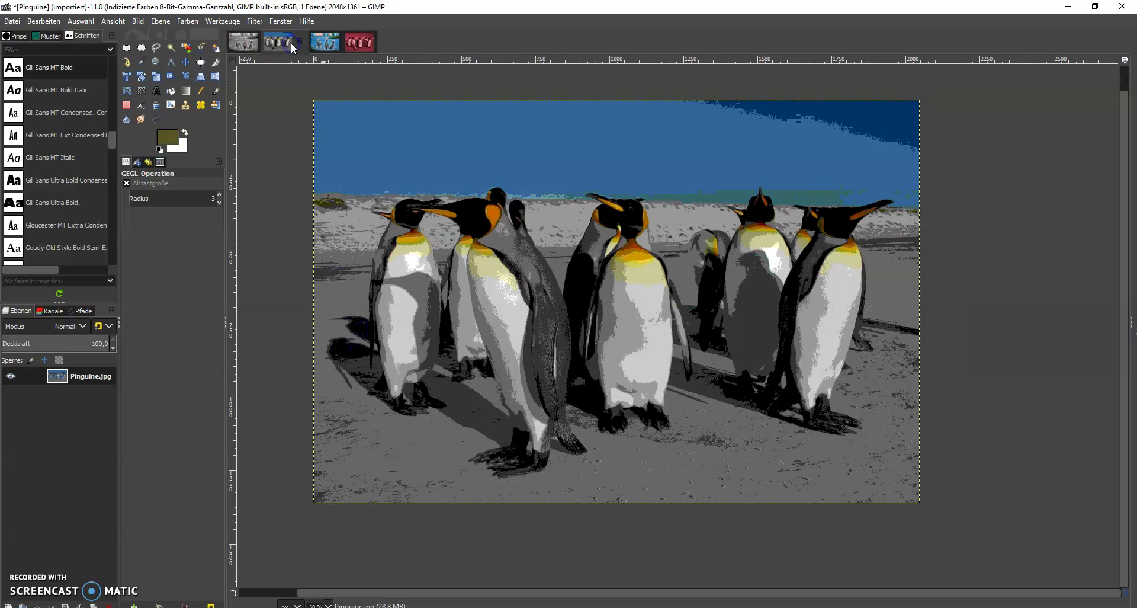
left_click(138, 22)
mouse_move(195, 61)
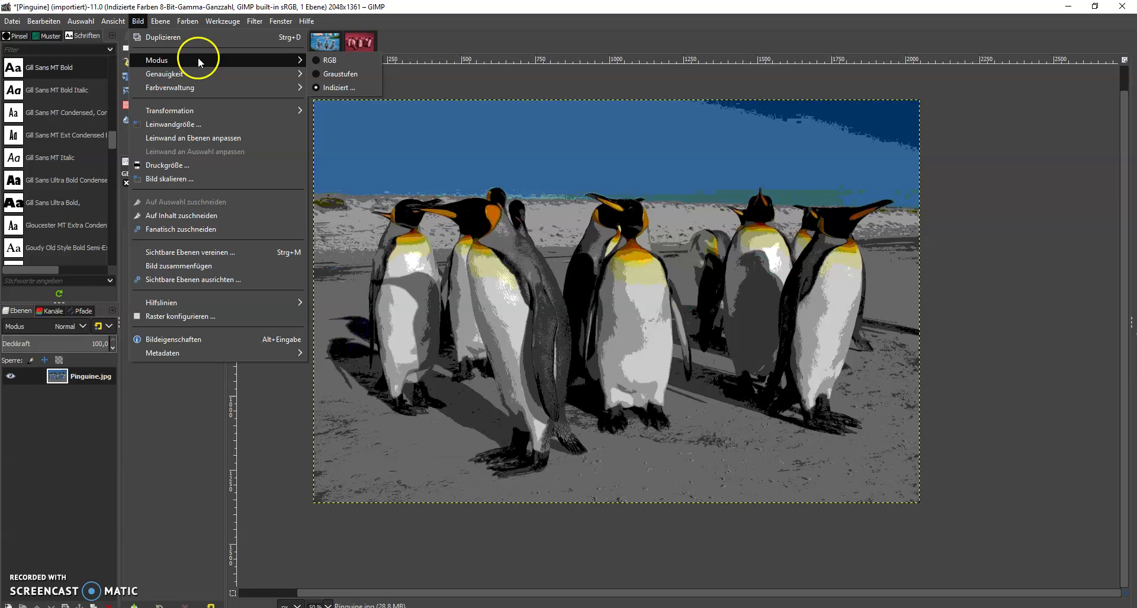
left_click(344, 89)
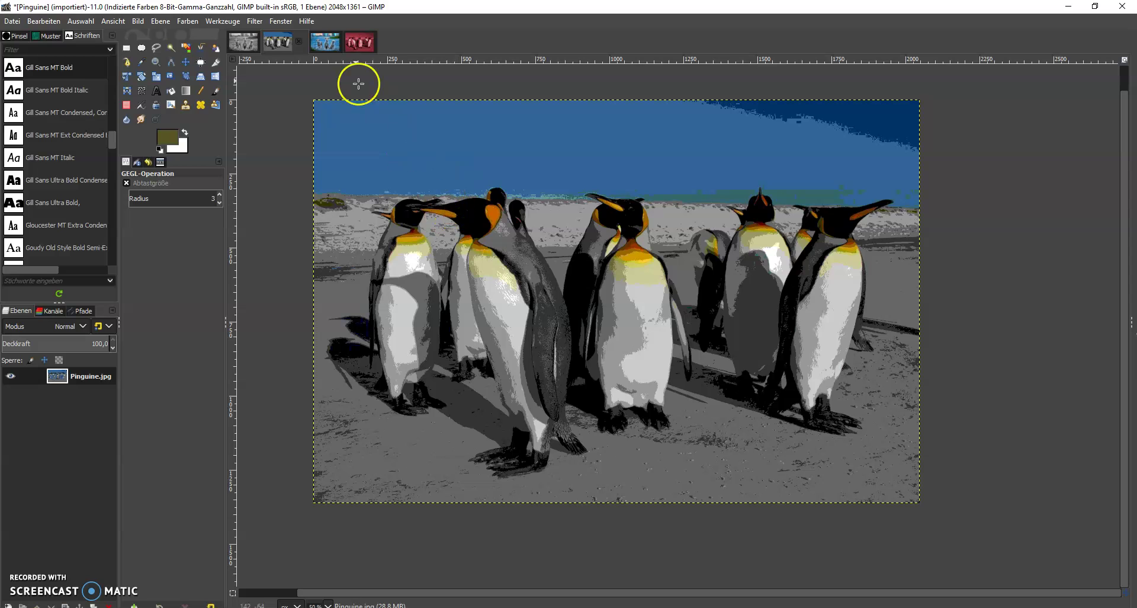
Bring up the colour-balanced dog copy and review the available colour operations.
left_click(326, 42)
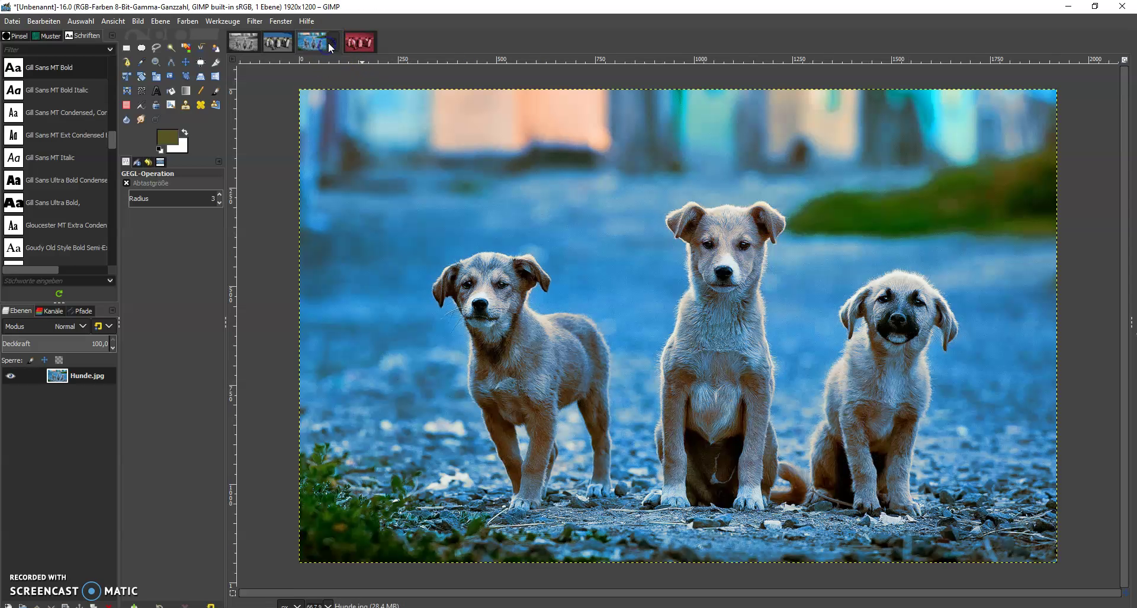
left_click(188, 21)
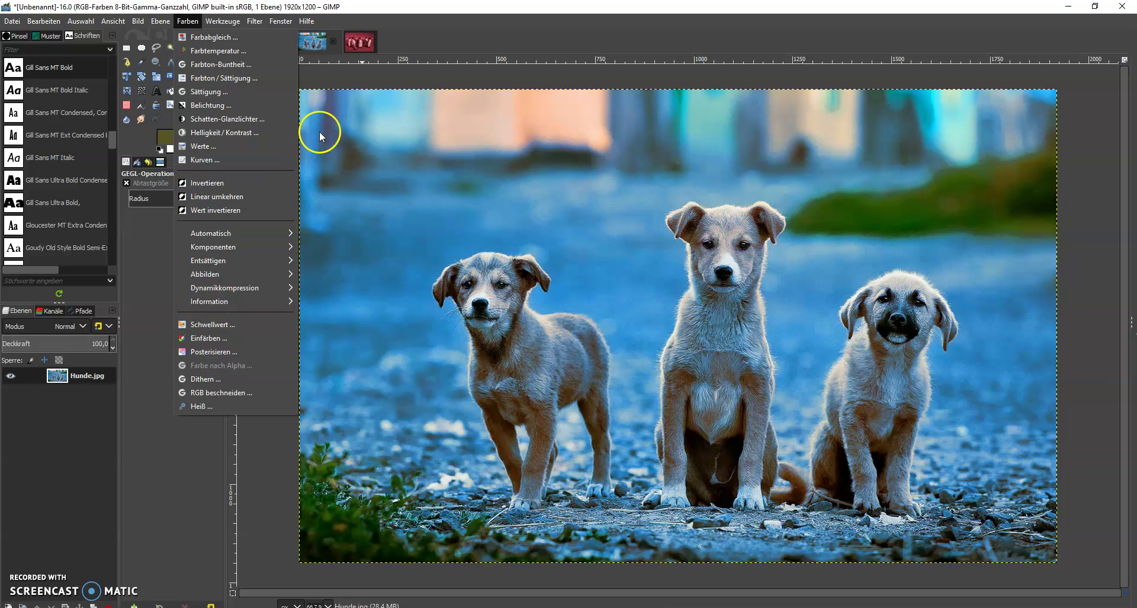
left_click(343, 68)
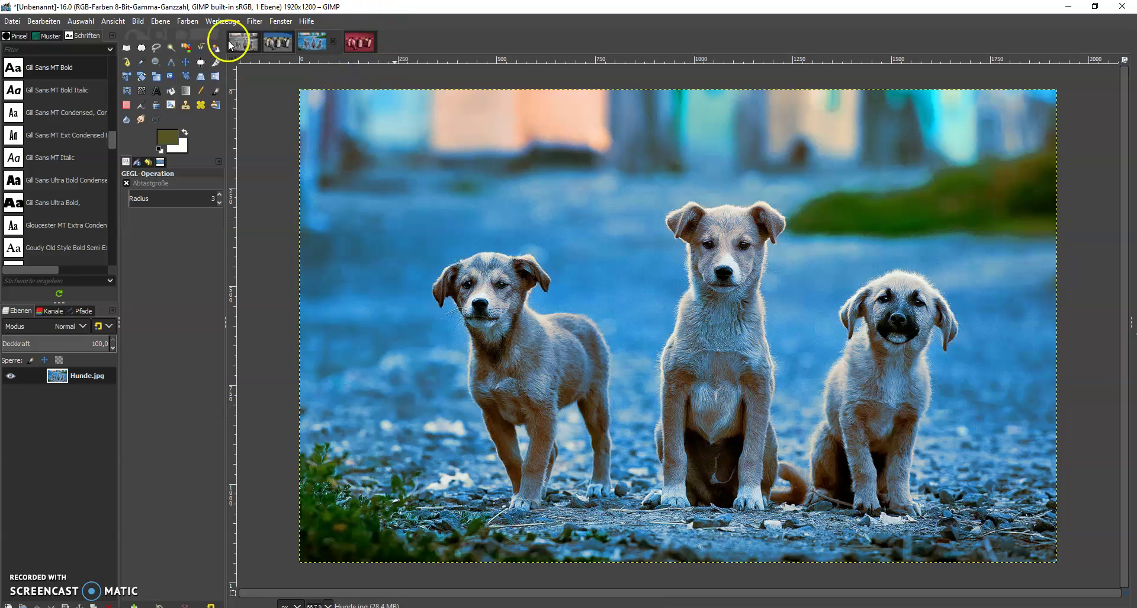
Save the colour-balanced dog copy under the new name "Farben ändern.xcf" in the Desktop folder BB-GIMP\IT6.
left_click(12, 22)
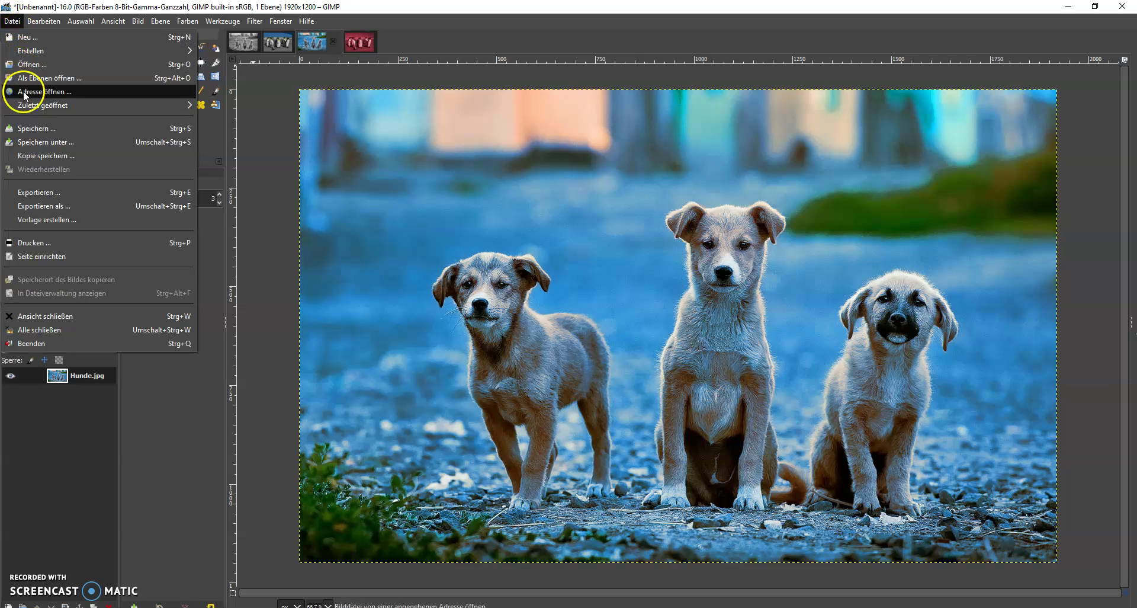
left_click(34, 142)
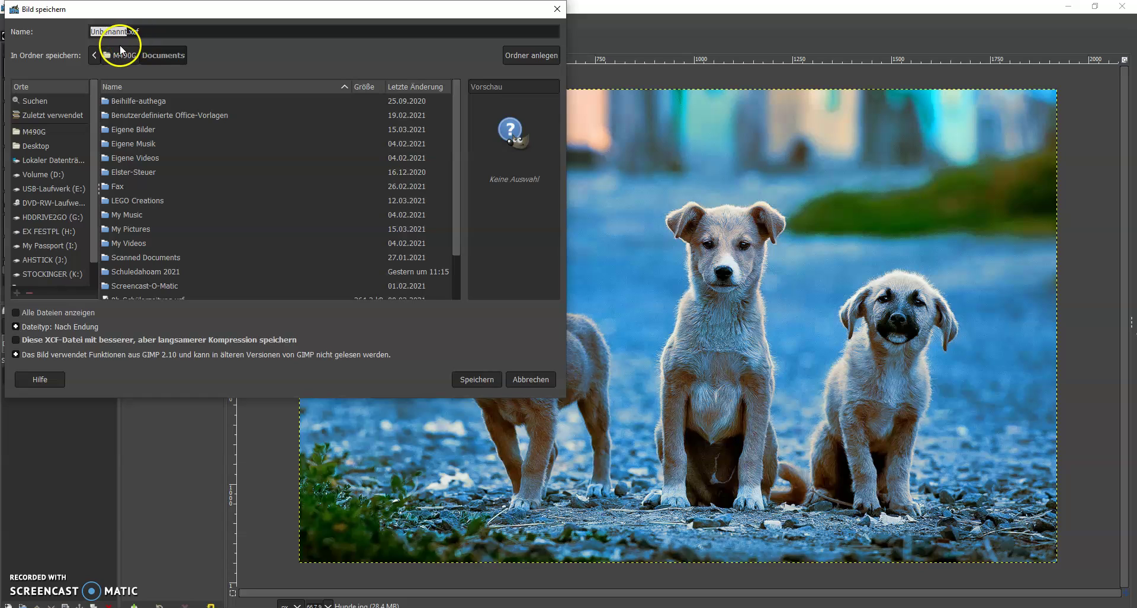
type("Fa")
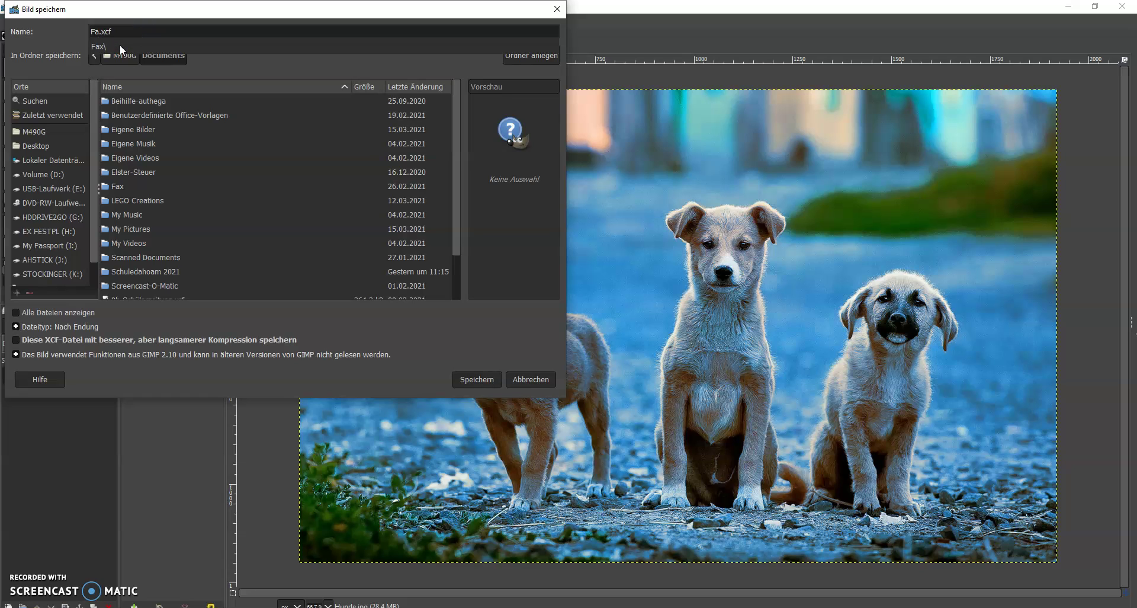
type("rben ändern")
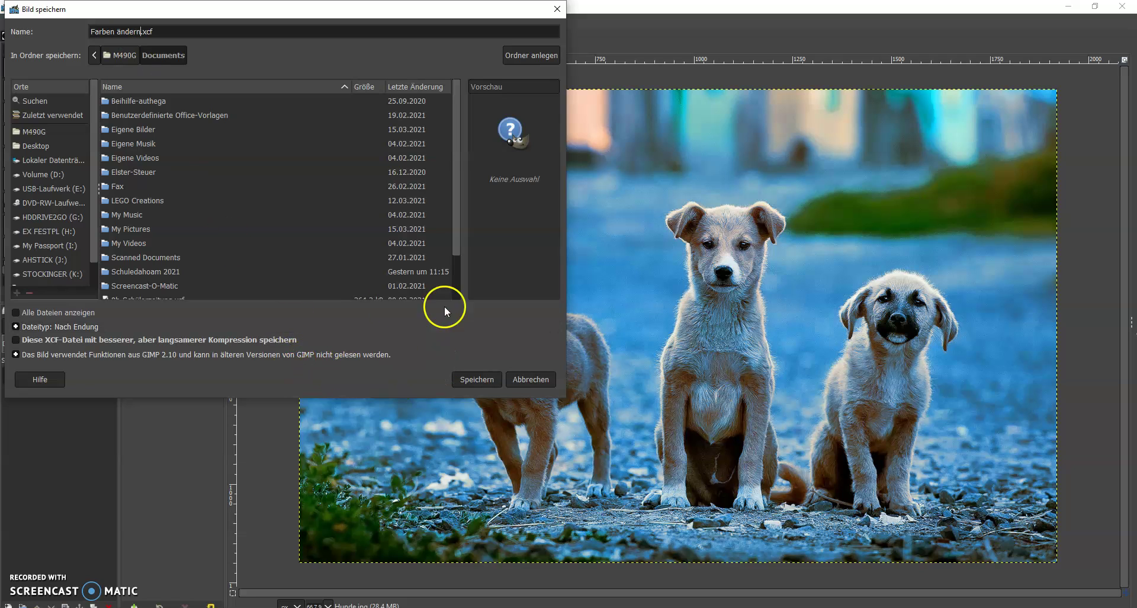
left_click(37, 146)
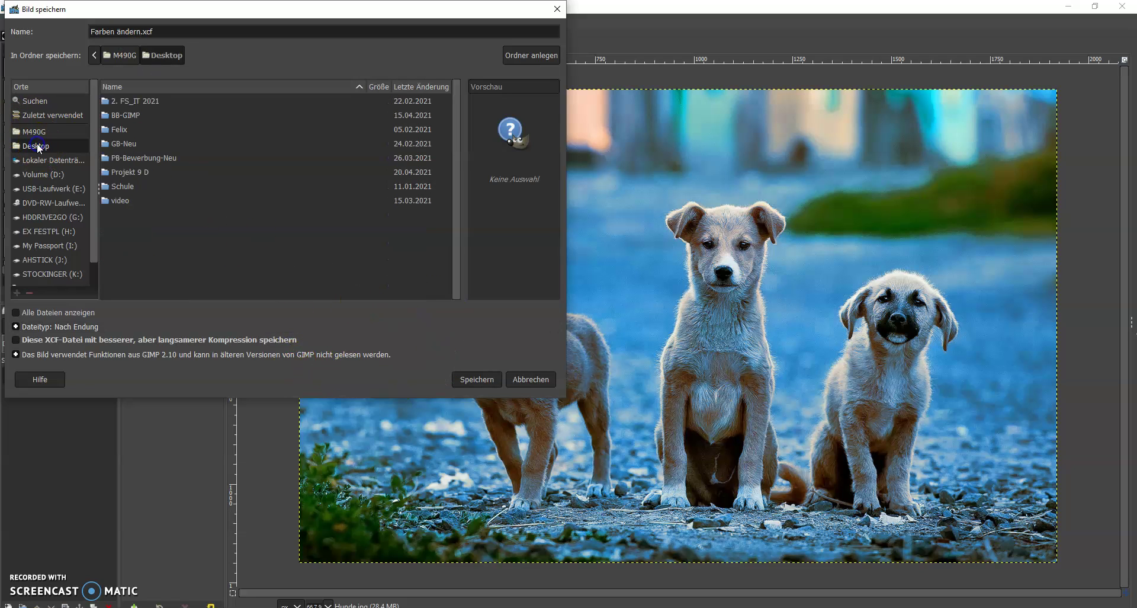
double_click(125, 115)
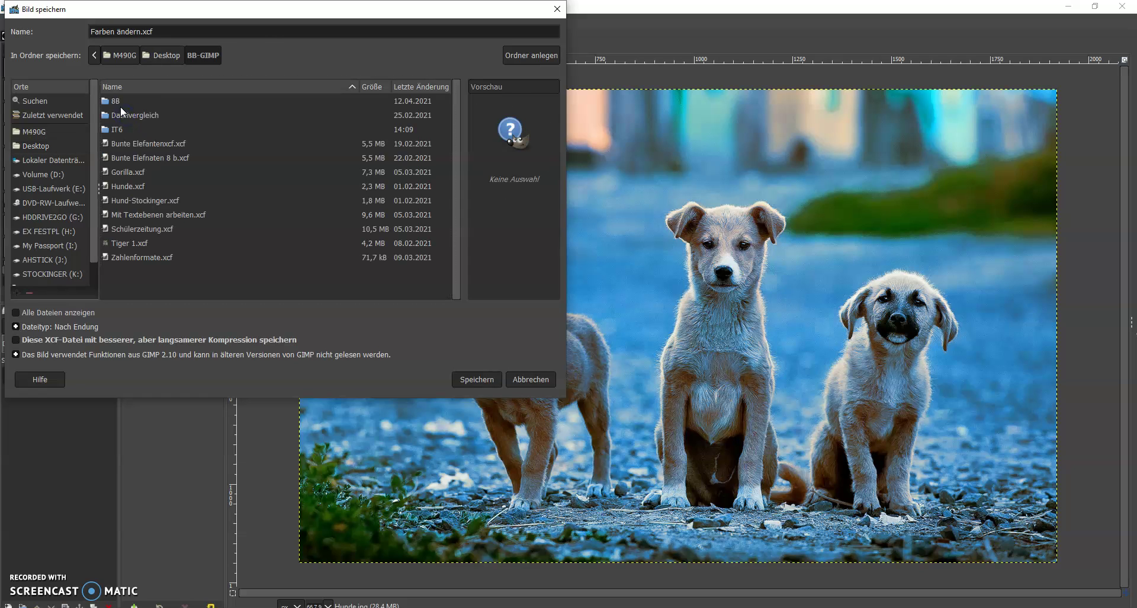
double_click(118, 129)
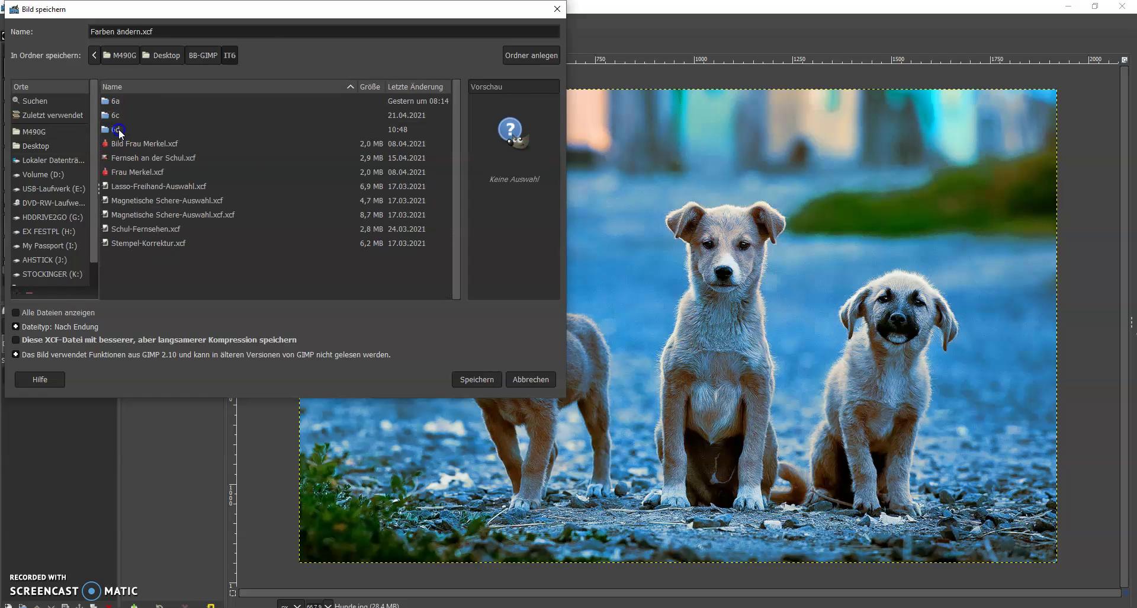
left_click(478, 378)
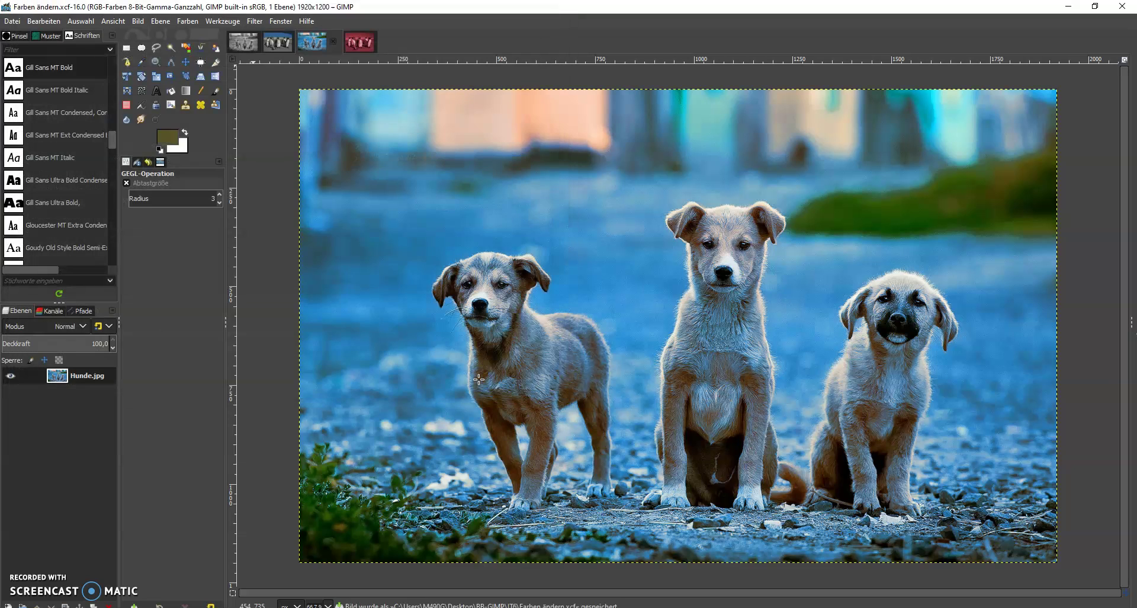